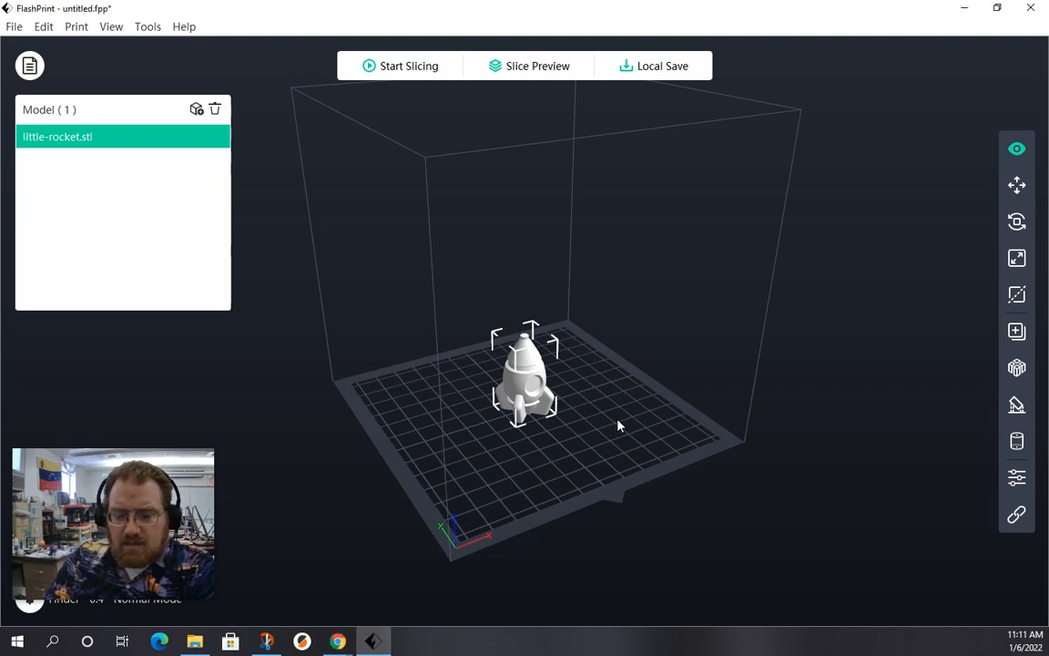
Move the rocket about 4.58 mm in X and -1.21 mm in Y, and re-center it on the platform.
{"action": "left_click_drag", "start_coordinate": [620, 423], "coordinate": [593, 445]}
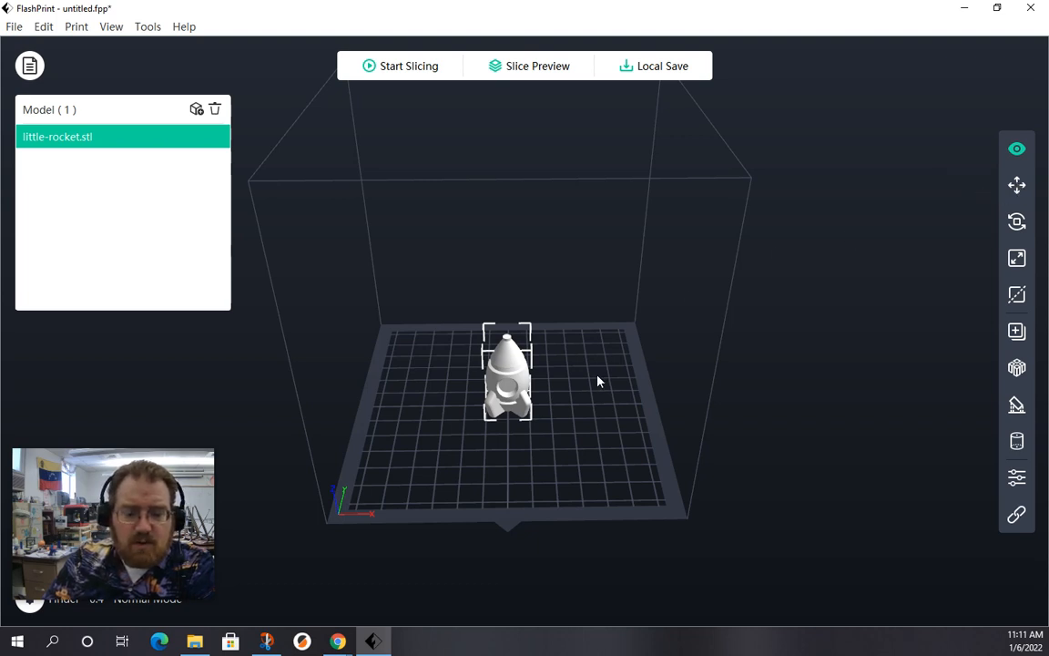
{"action": "left_click", "coordinate": [1019, 186]}
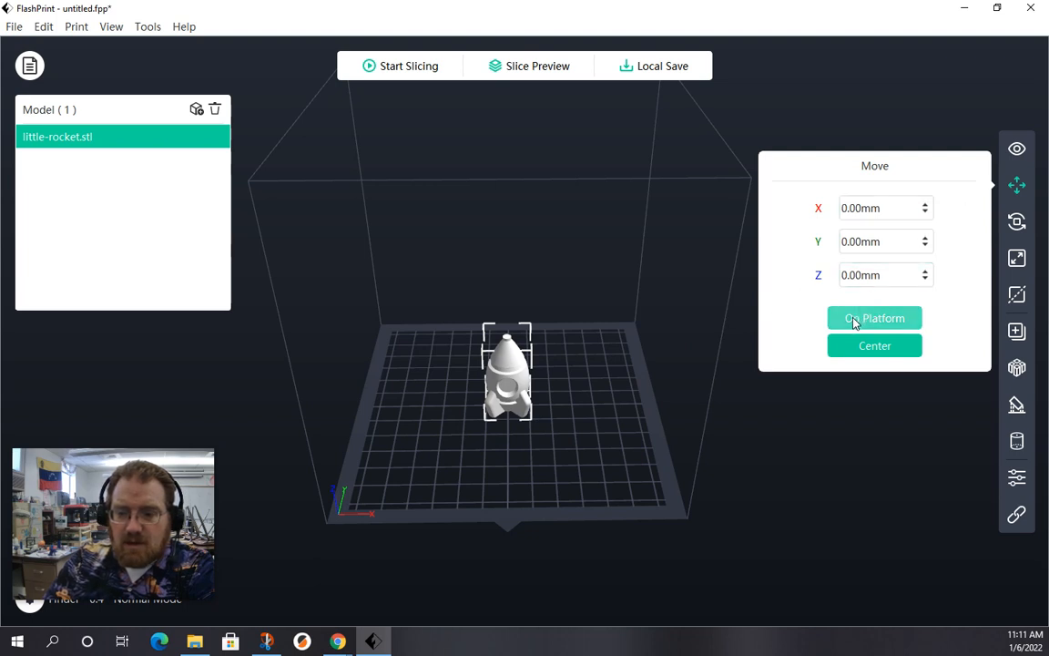
{"action": "mouse_move", "coordinate": [508, 392]}
{"action": "left_mouse_down"}
{"action": "mouse_move", "coordinate": [560, 419]}
{"action": "mouse_move", "coordinate": [492, 392]}
{"action": "mouse_move", "coordinate": [546, 375]}
{"action": "mouse_move", "coordinate": [551, 350]}
{"action": "mouse_move", "coordinate": [523, 390]}
{"action": "left_mouse_up"}
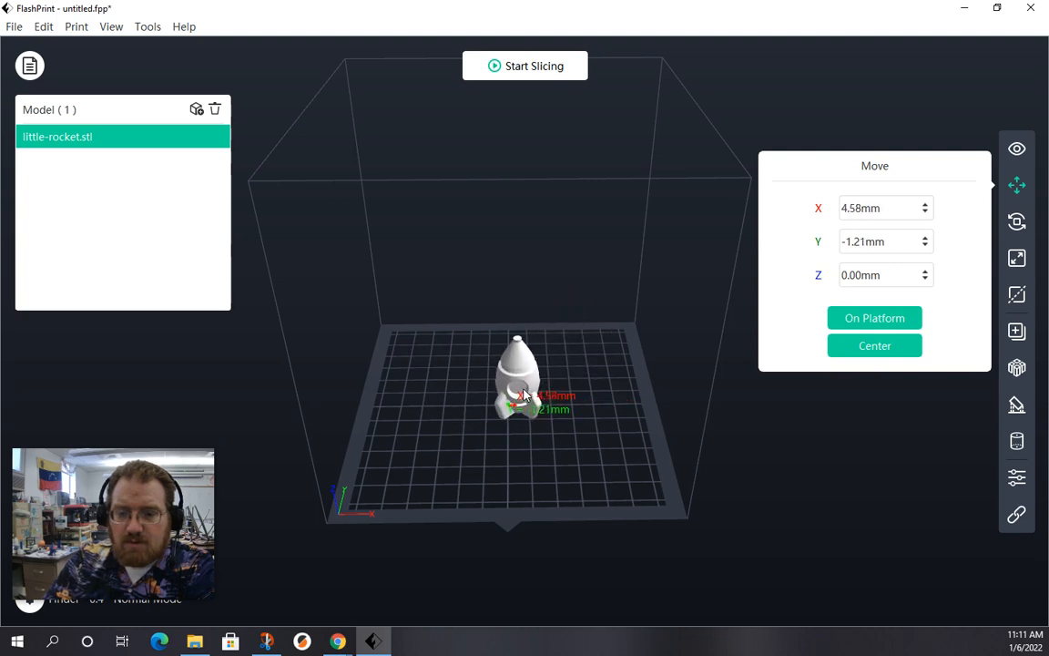
{"action": "left_click", "coordinate": [859, 348]}
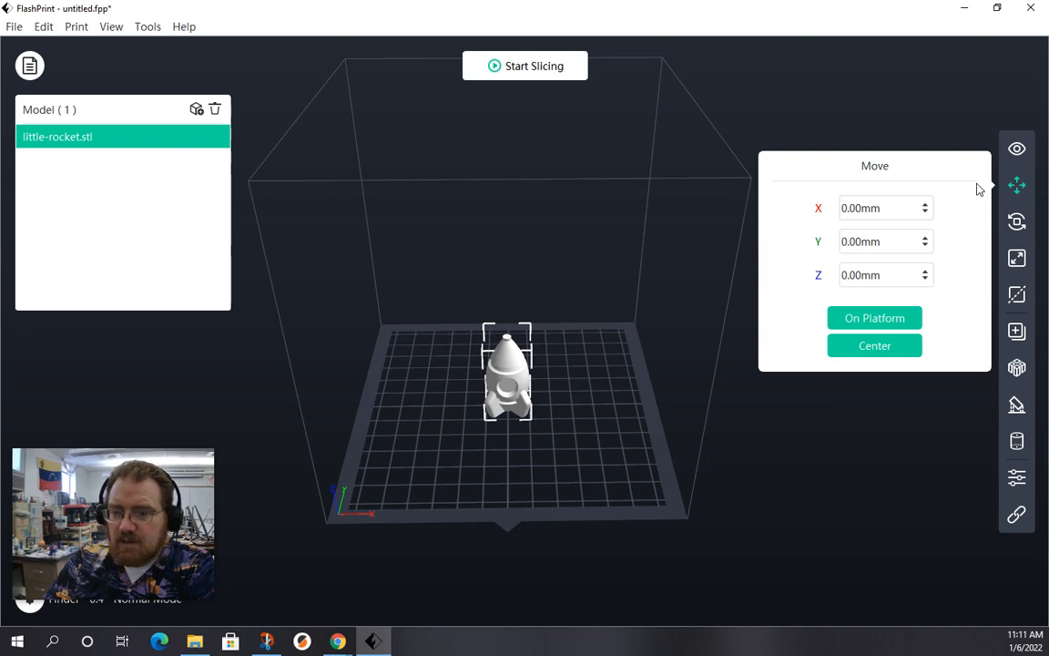
Rotate the rocket about the X axis in 90° increments through a full turn until it stands upright.
{"action": "left_click", "coordinate": [1017, 222]}
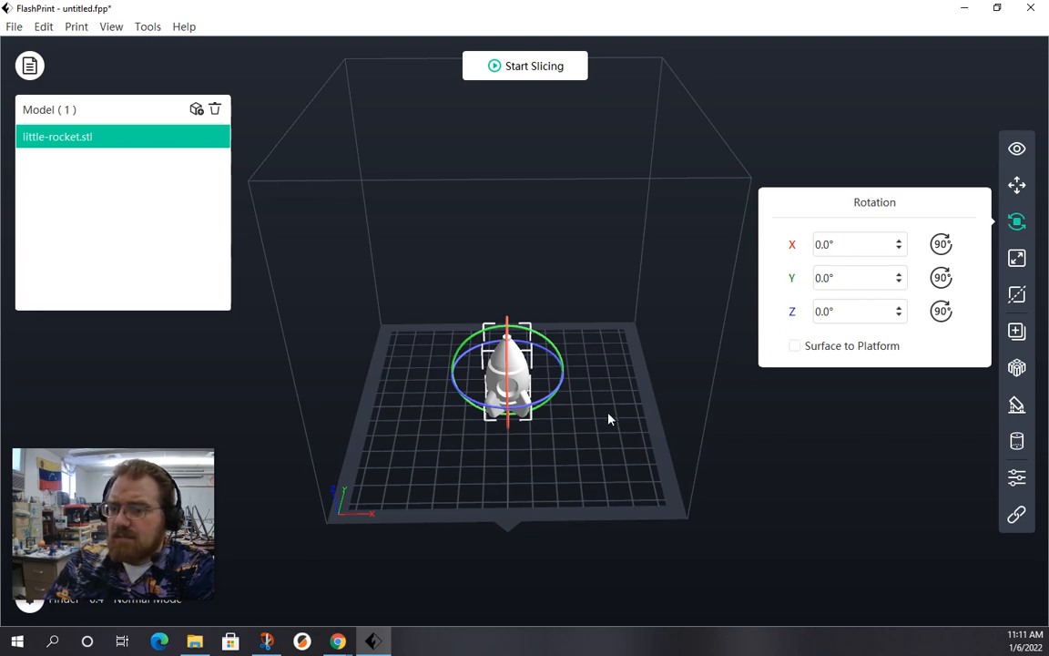
{"action": "mouse_move", "coordinate": [609, 419]}
{"action": "left_mouse_down"}
{"action": "mouse_move", "coordinate": [583, 402]}
{"action": "mouse_move", "coordinate": [587, 362]}
{"action": "mouse_move", "coordinate": [609, 437]}
{"action": "left_mouse_up"}
{"action": "left_click", "coordinate": [941, 244]}
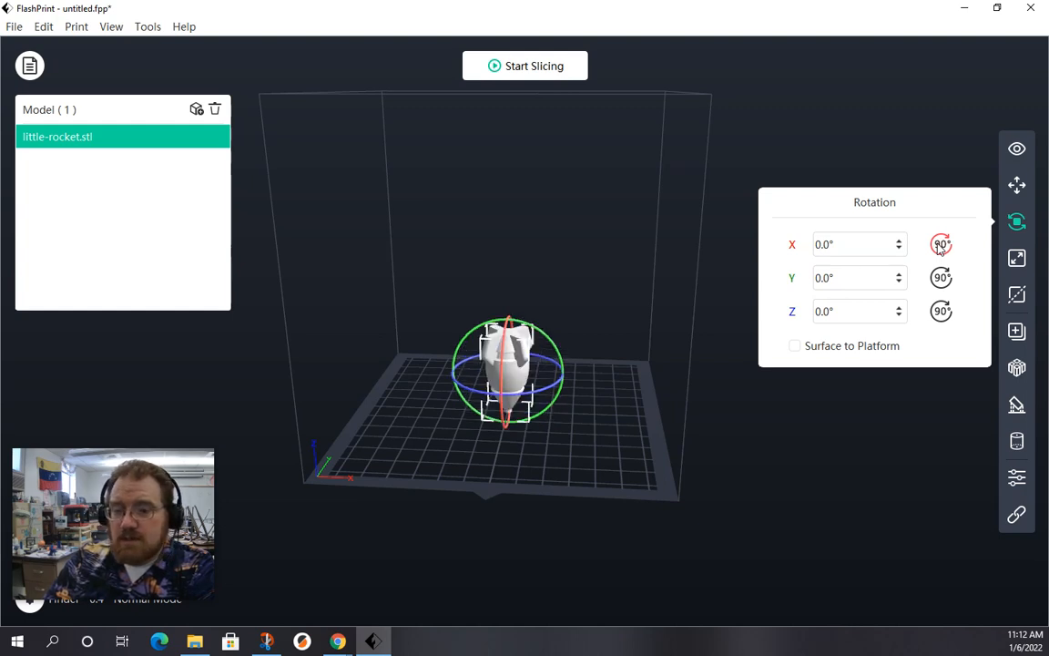
{"action": "left_click", "coordinate": [941, 244]}
{"action": "left_click", "coordinate": [941, 244]}
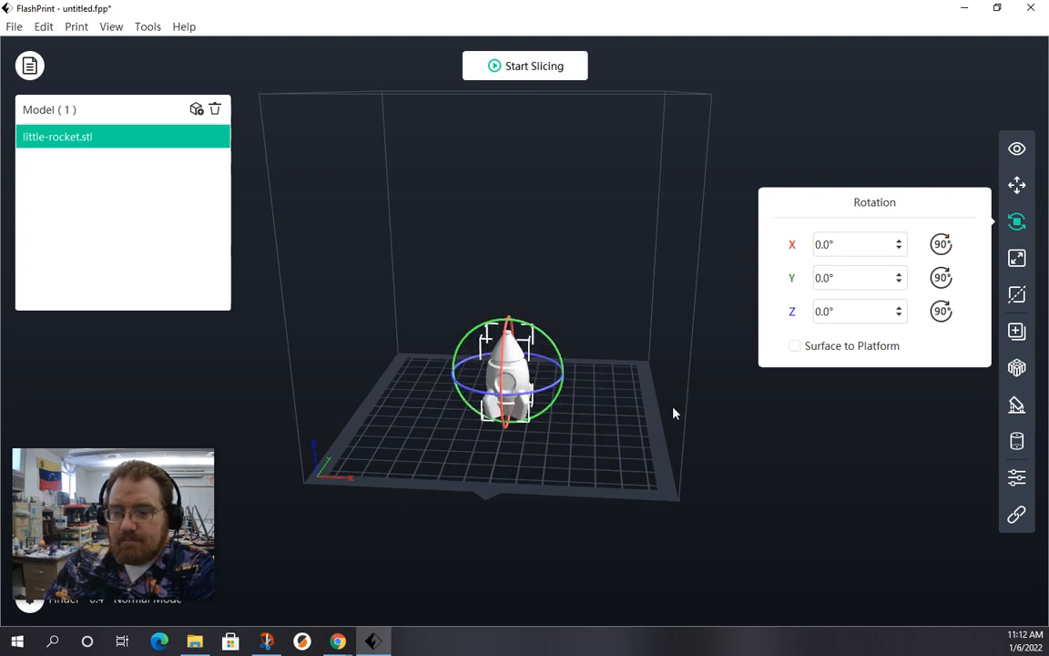
Scale the rocket uniformly to the maximum size that fits the build volume.
{"action": "left_click", "coordinate": [1018, 259]}
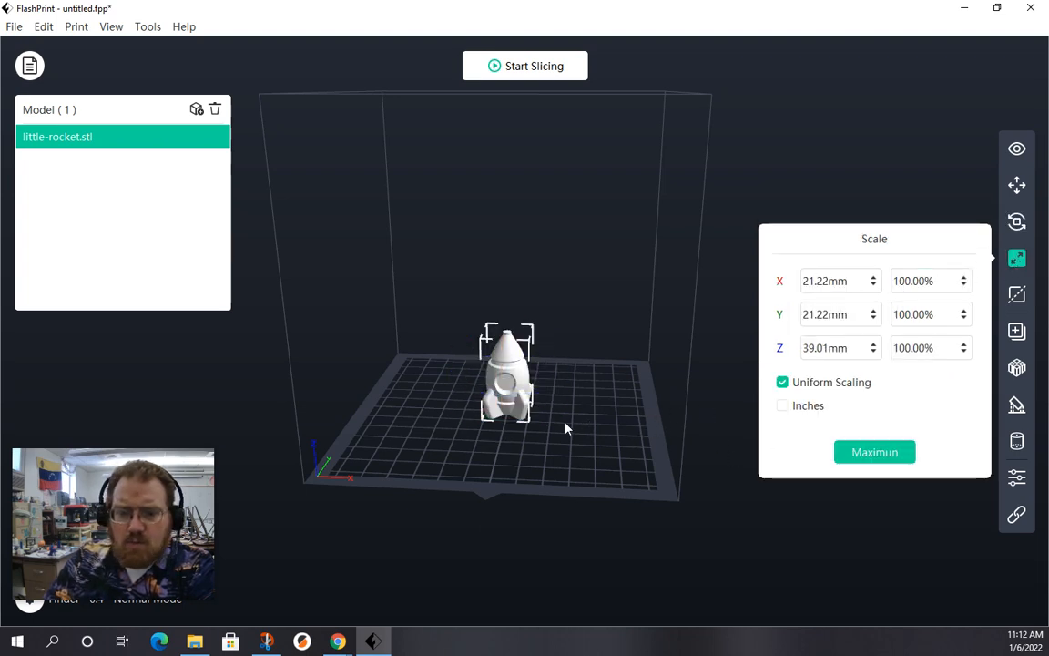
{"action": "mouse_move", "coordinate": [564, 451]}
{"action": "left_mouse_down"}
{"action": "mouse_move", "coordinate": [476, 382]}
{"action": "mouse_move", "coordinate": [483, 256]}
{"action": "mouse_move", "coordinate": [469, 223]}
{"action": "mouse_move", "coordinate": [567, 438]}
{"action": "left_mouse_up"}
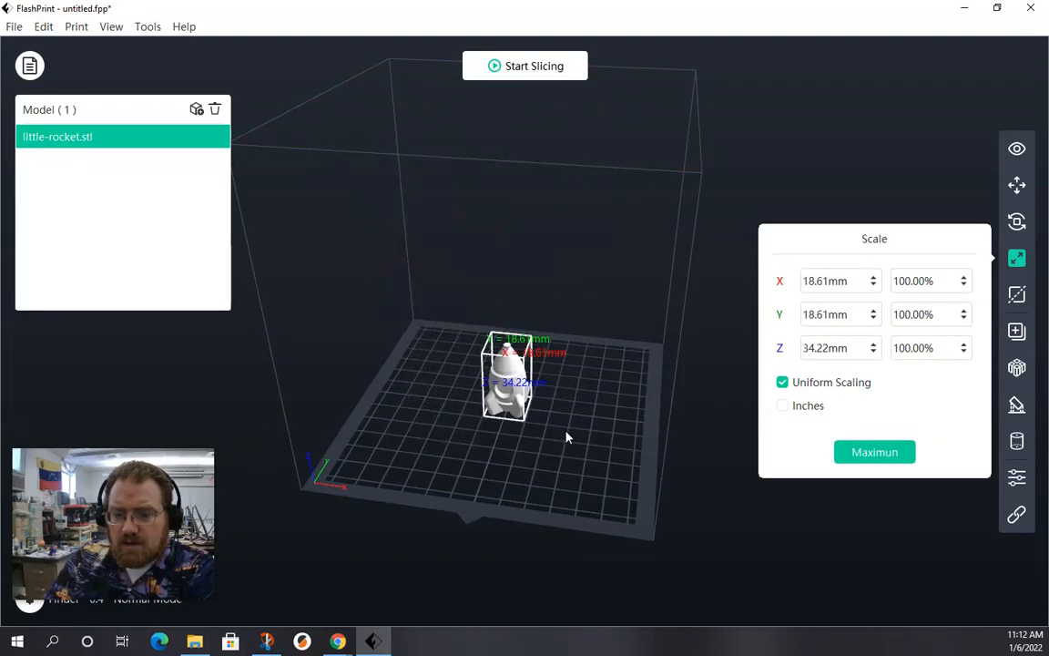
{"action": "left_click", "coordinate": [870, 450]}
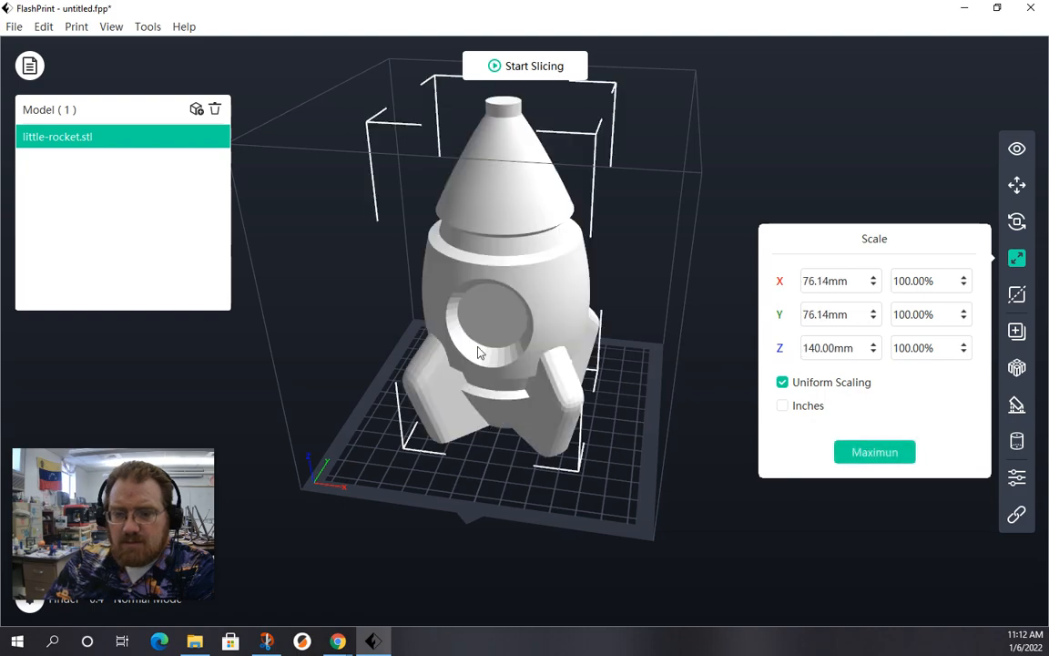
{"action": "mouse_move", "coordinate": [610, 476]}
{"action": "left_mouse_down"}
{"action": "mouse_move", "coordinate": [557, 480]}
{"action": "mouse_move", "coordinate": [391, 454]}
{"action": "mouse_move", "coordinate": [630, 478]}
{"action": "left_mouse_up"}
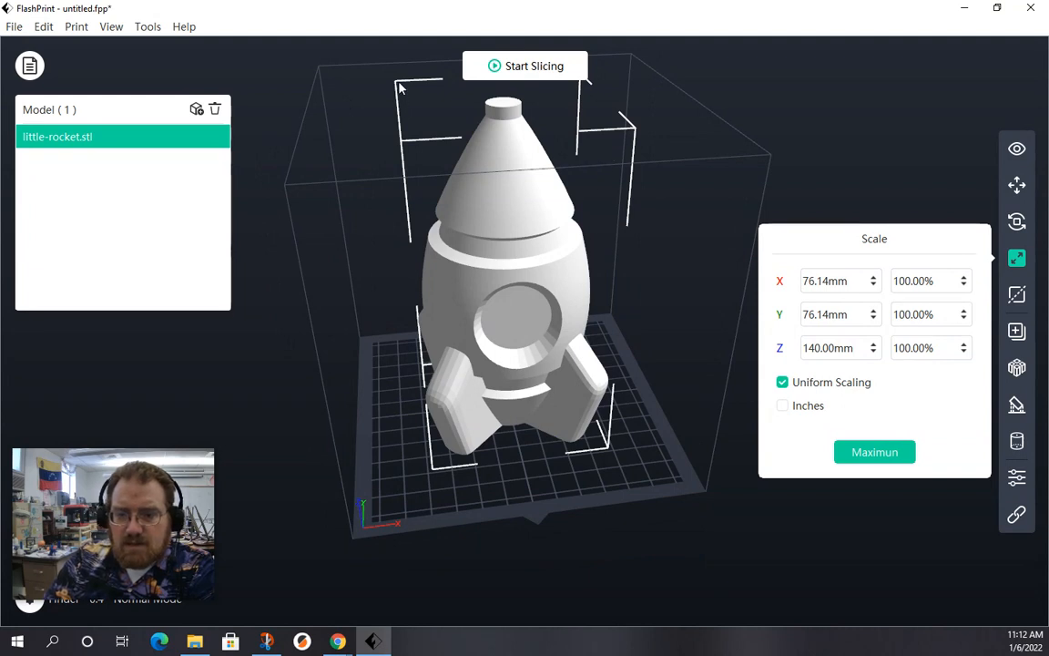
Shrink the rocket uniformly to about 20 mm wide and 37 mm tall.
{"action": "left_click_drag", "start_coordinate": [398, 87], "coordinate": [508, 292]}
{"action": "mouse_move", "coordinate": [579, 394]}
{"action": "left_mouse_down"}
{"action": "mouse_move", "coordinate": [565, 382]}
{"action": "mouse_move", "coordinate": [577, 396]}
{"action": "left_mouse_up"}
{"action": "scroll", "coordinate": [576, 396], "scroll_direction": "up", "scroll_amount": 3}
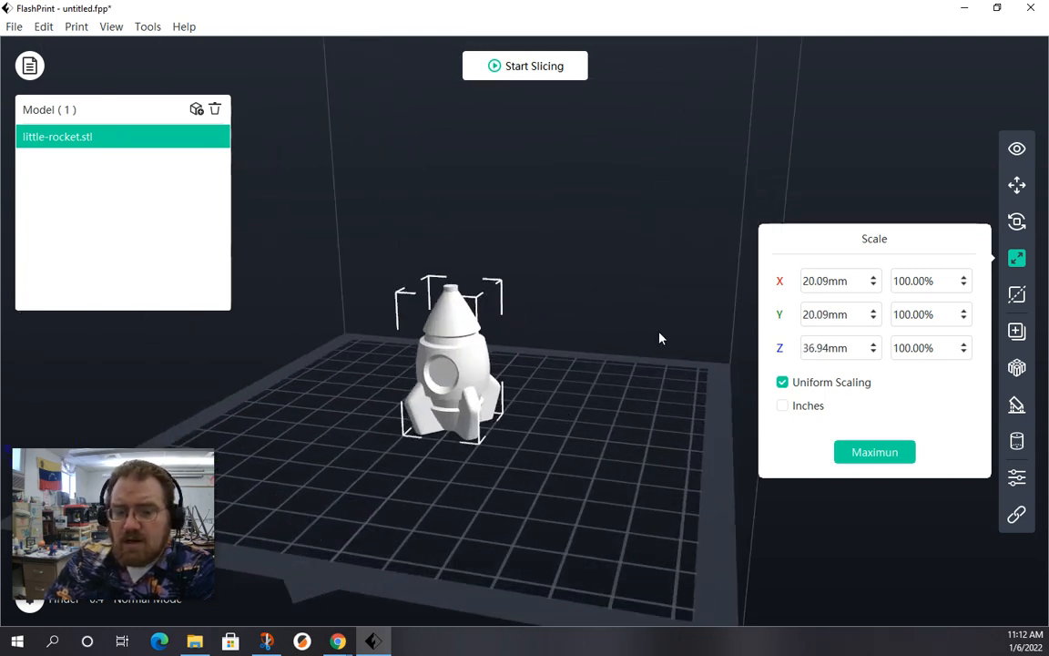
Preview a horizontal cut plane through the middle of the rocket without making the cut.
{"action": "left_click", "coordinate": [1017, 295]}
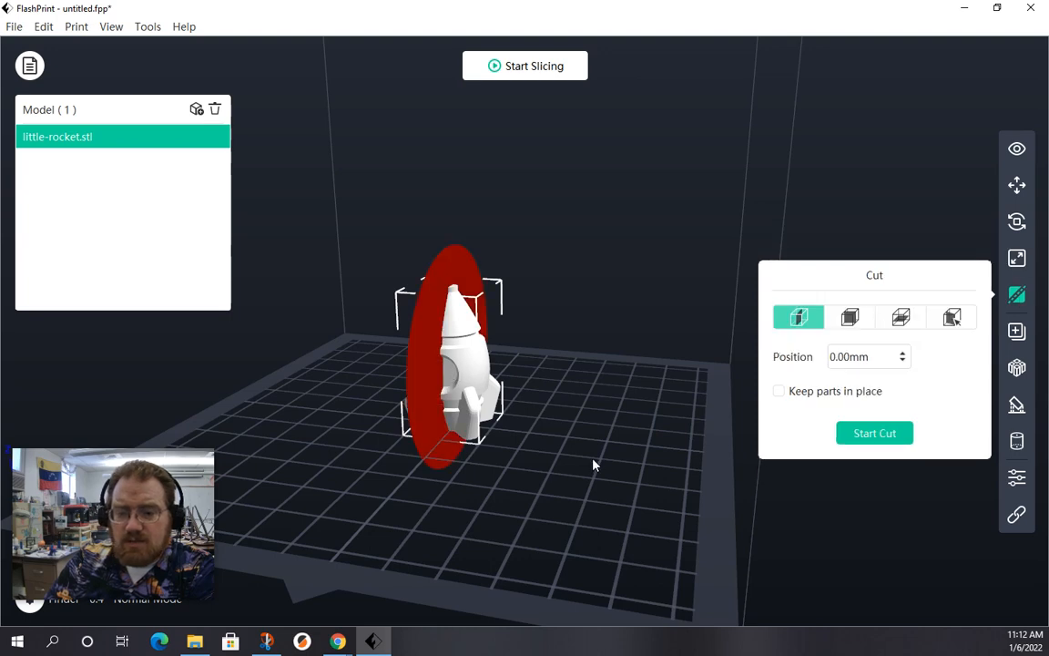
{"action": "left_click", "coordinate": [901, 317]}
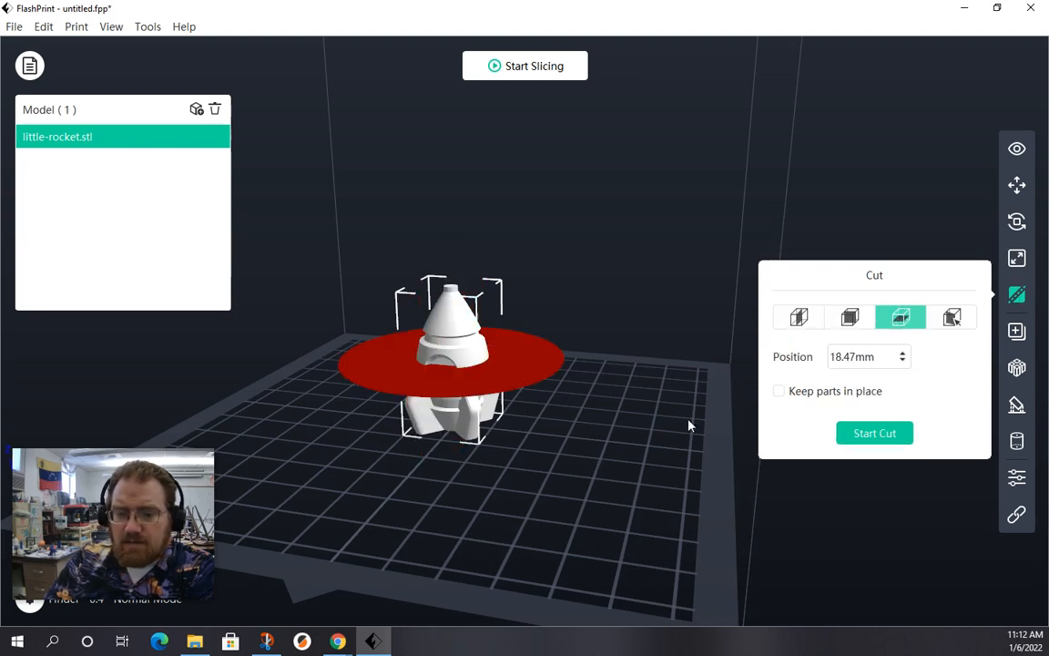
{"action": "mouse_move", "coordinate": [630, 494]}
{"action": "left_mouse_down"}
{"action": "mouse_move", "coordinate": [616, 463]}
{"action": "mouse_move", "coordinate": [644, 497]}
{"action": "mouse_move", "coordinate": [639, 510]}
{"action": "left_mouse_up"}
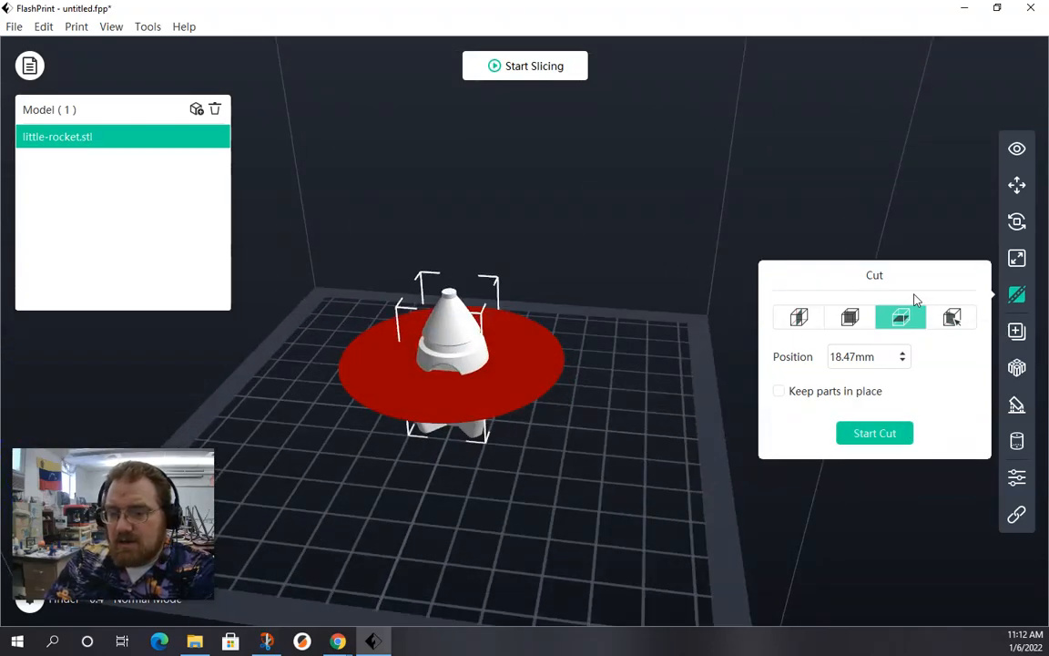
Create five duplicates of the rocket, and add one more copy to the platform.
{"action": "left_click", "coordinate": [1017, 333]}
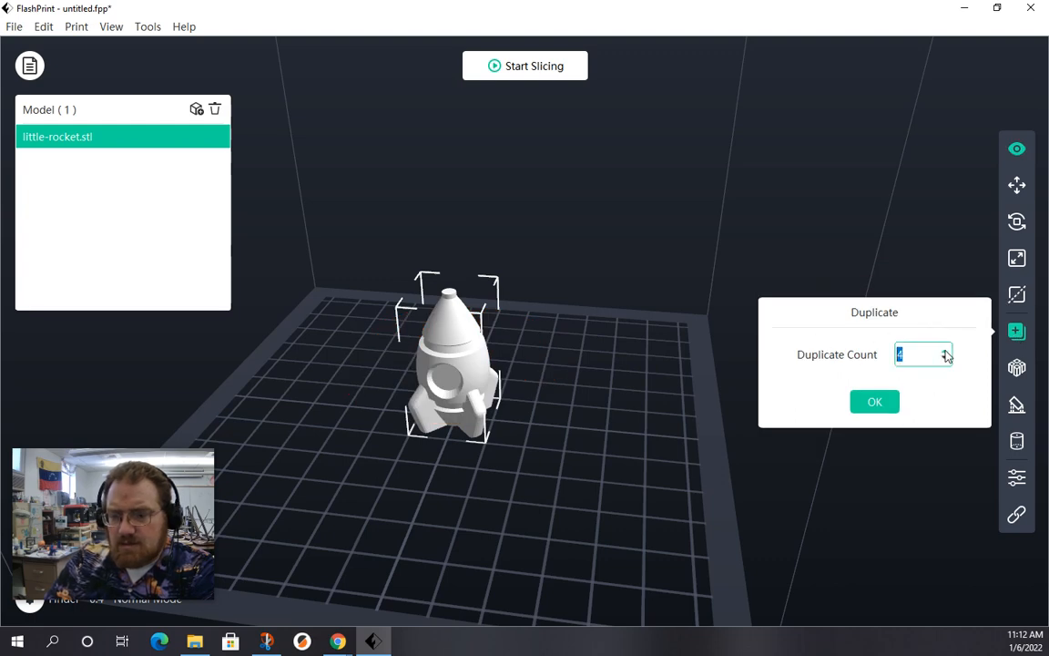
{"action": "left_click", "coordinate": [874, 400]}
{"action": "left_click_drag", "start_coordinate": [622, 463], "coordinate": [666, 489]}
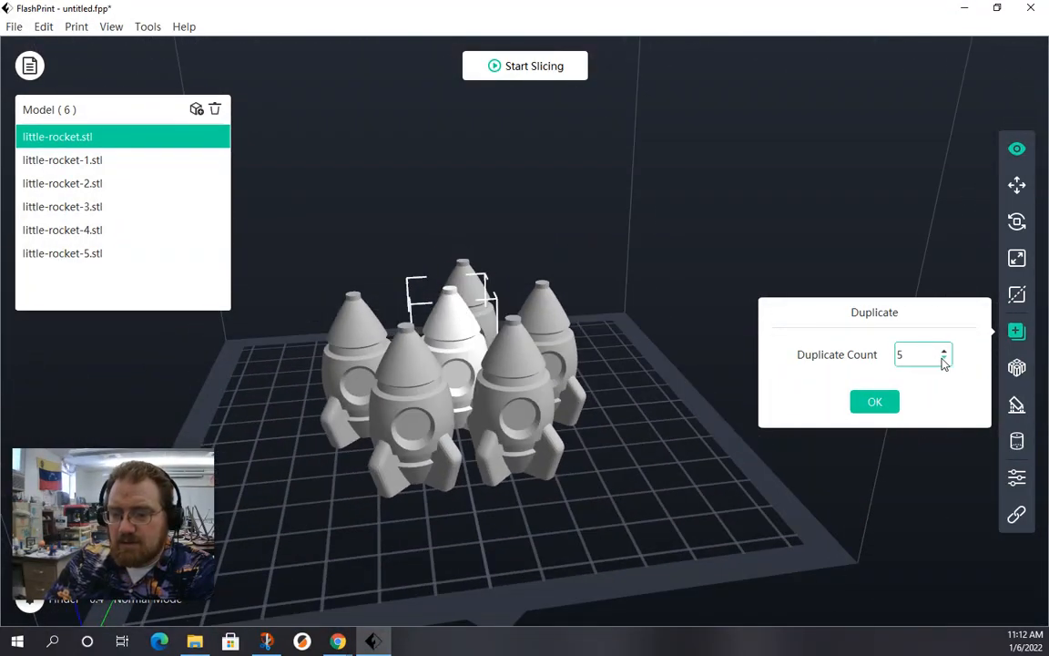
{"action": "left_click", "coordinate": [871, 406]}
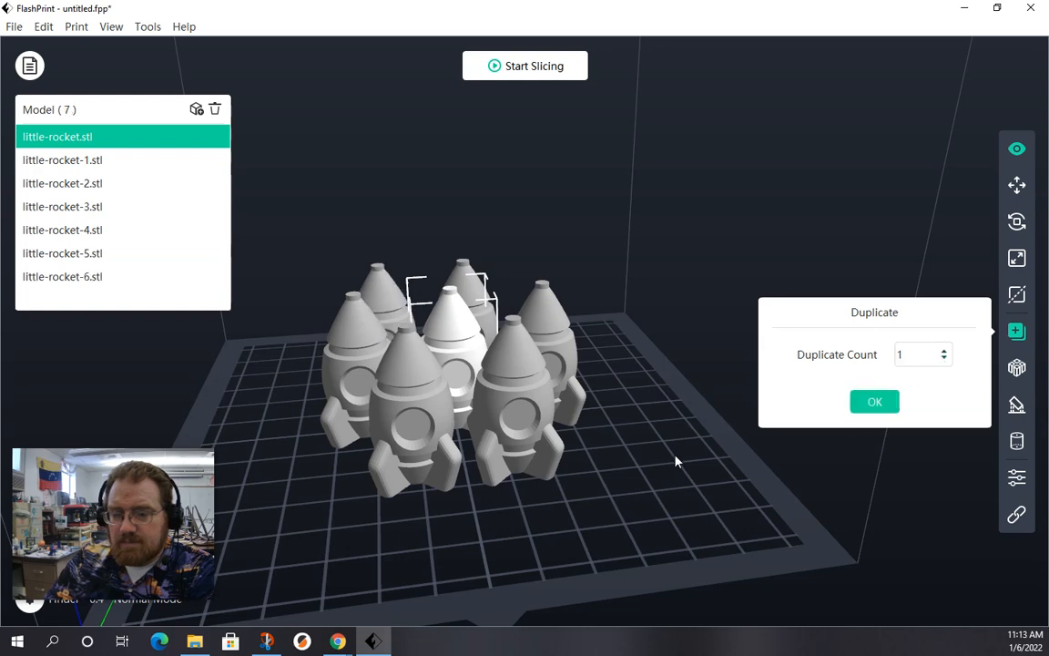
{"action": "left_click_drag", "start_coordinate": [675, 462], "coordinate": [667, 510]}
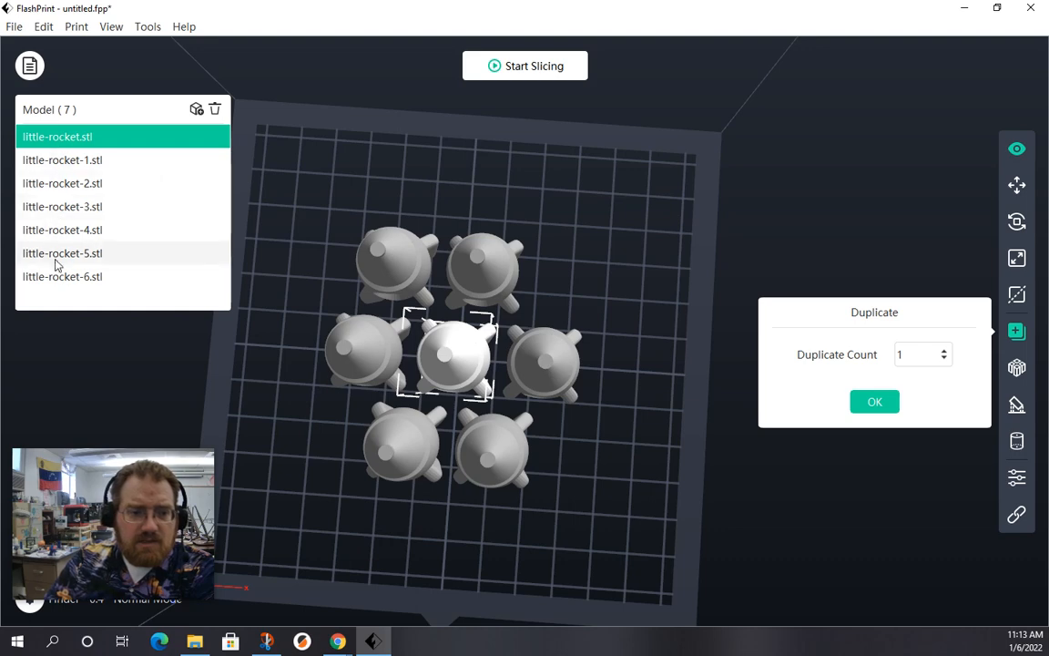
Delete all six duplicate rockets, keeping only little-rocket.stl on the platform.
{"action": "left_click", "coordinate": [78, 159]}
{"action": "key", "text": "Delete"}
{"action": "left_click", "coordinate": [77, 161]}
{"action": "key", "text": "Delete"}
{"action": "left_click", "coordinate": [73, 162]}
{"action": "key", "text": "Delete"}
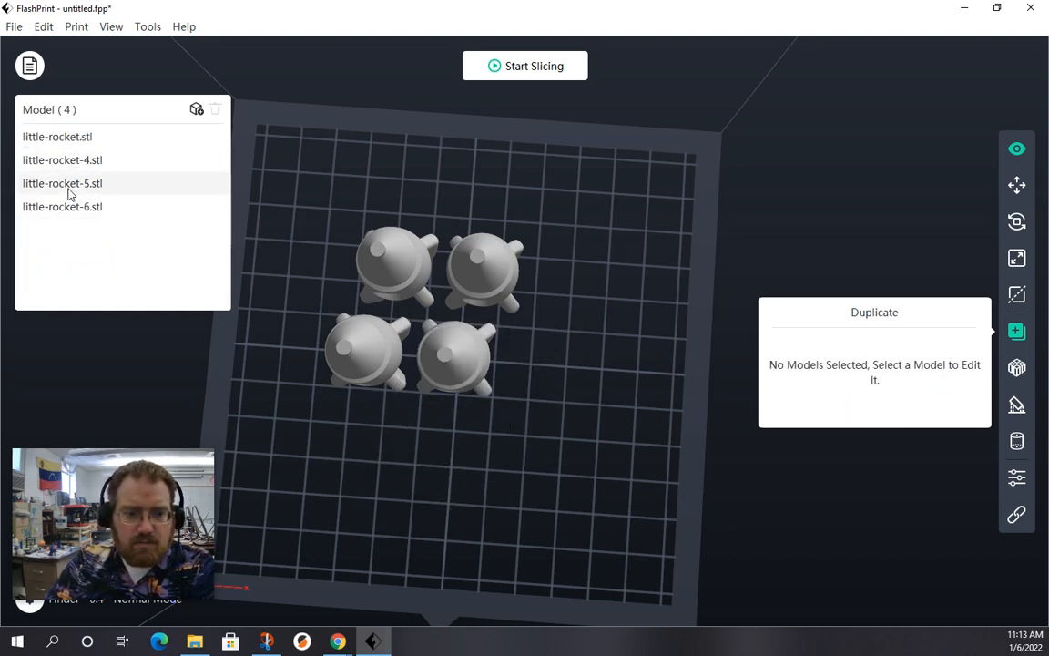
{"action": "left_click", "coordinate": [73, 185]}
{"action": "key", "text": "Delete"}
{"action": "left_click", "coordinate": [73, 185]}
{"action": "key", "text": "Delete"}
{"action": "left_click", "coordinate": [74, 161]}
{"action": "key", "text": "Delete"}
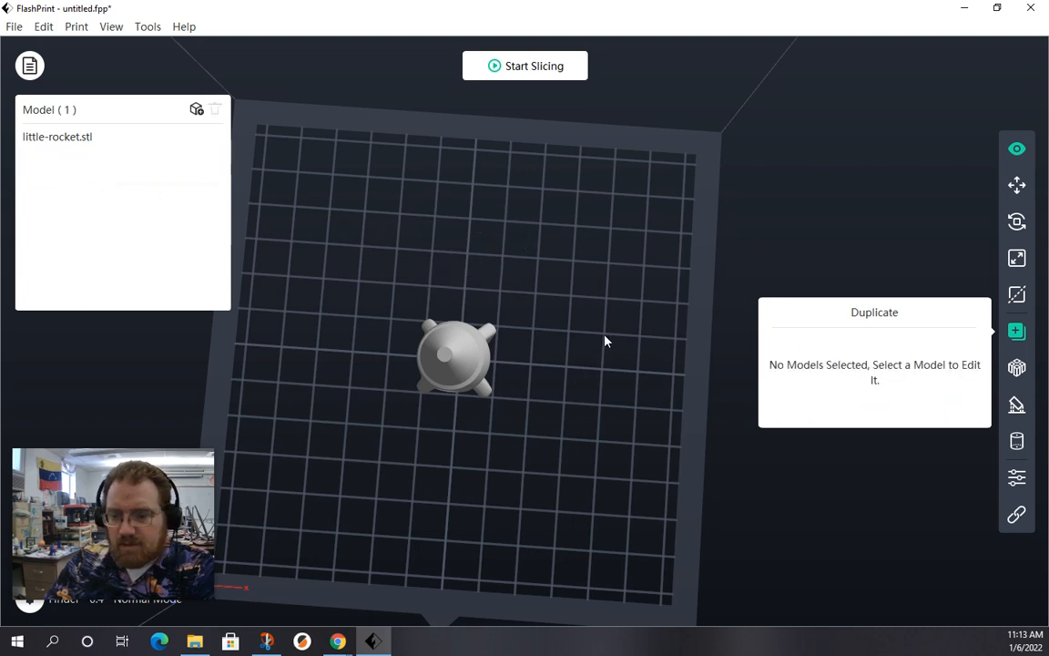
{"action": "left_click_drag", "start_coordinate": [605, 341], "coordinate": [623, 354]}
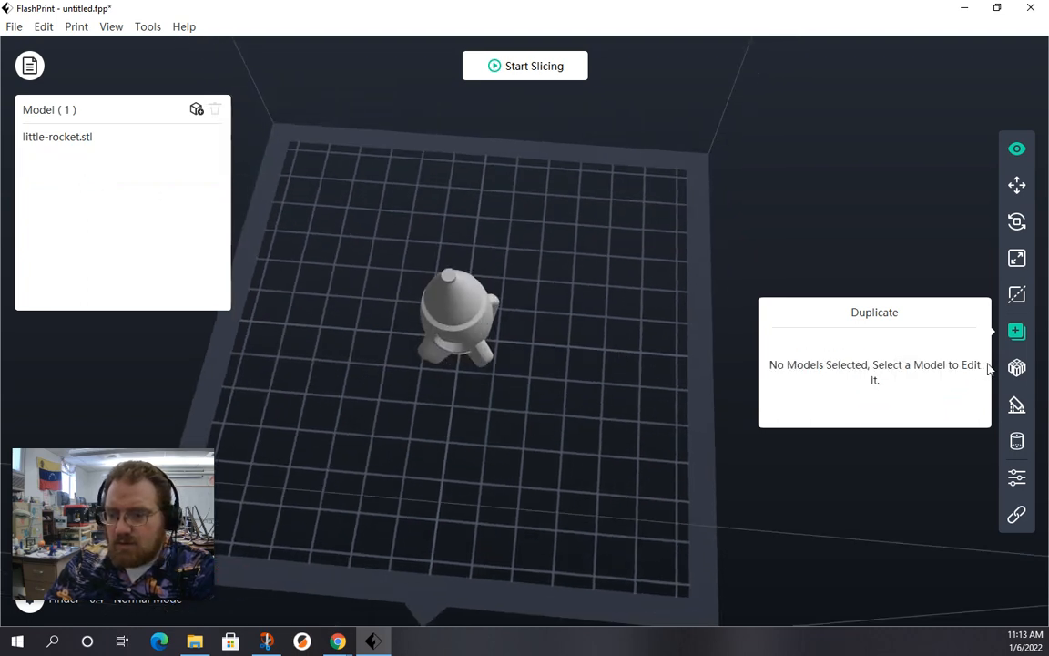
Examine the auto layout and support options, including manual support removal, and leave the supports settings.
{"action": "left_click", "coordinate": [1017, 367]}
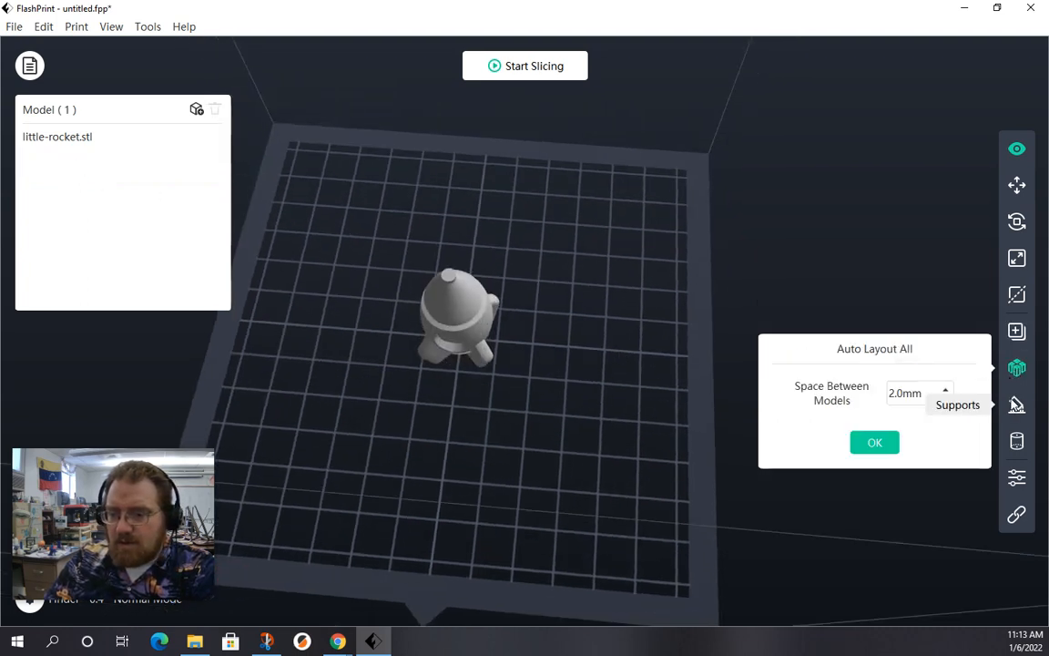
{"action": "left_click", "coordinate": [1017, 406]}
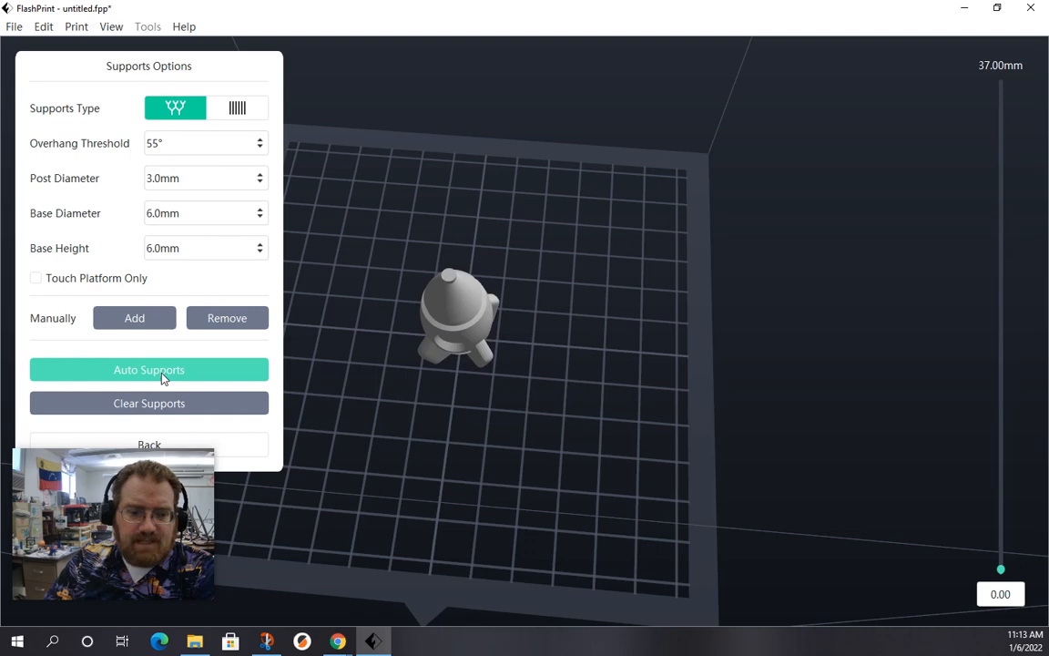
{"action": "left_click_drag", "start_coordinate": [553, 399], "coordinate": [510, 374]}
{"action": "left_click", "coordinate": [222, 318]}
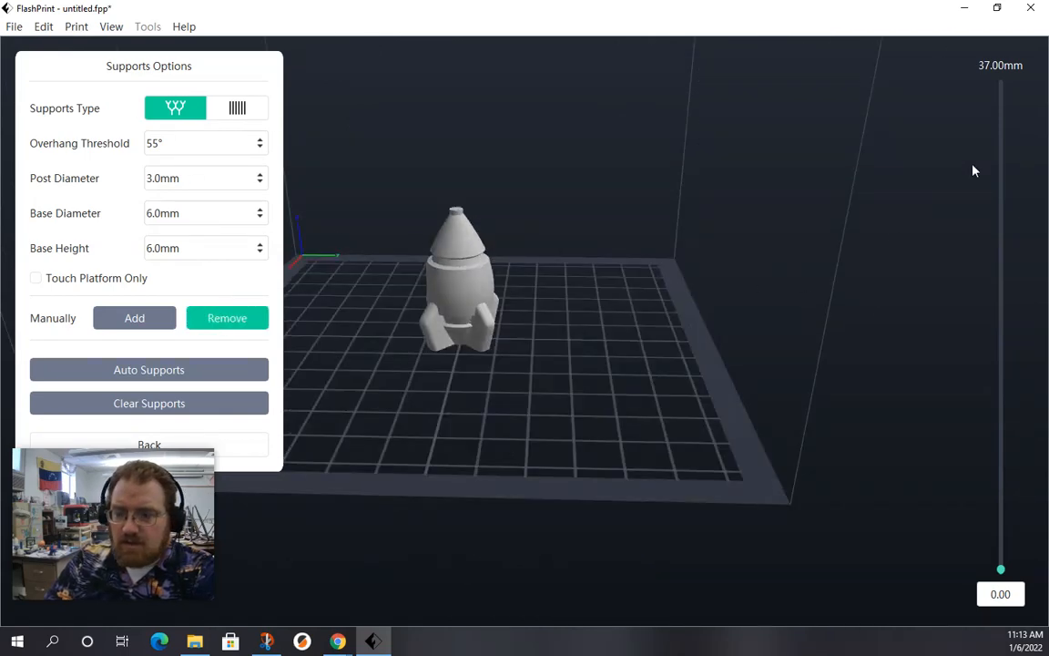
{"action": "left_click_drag", "start_coordinate": [325, 387], "coordinate": [346, 409]}
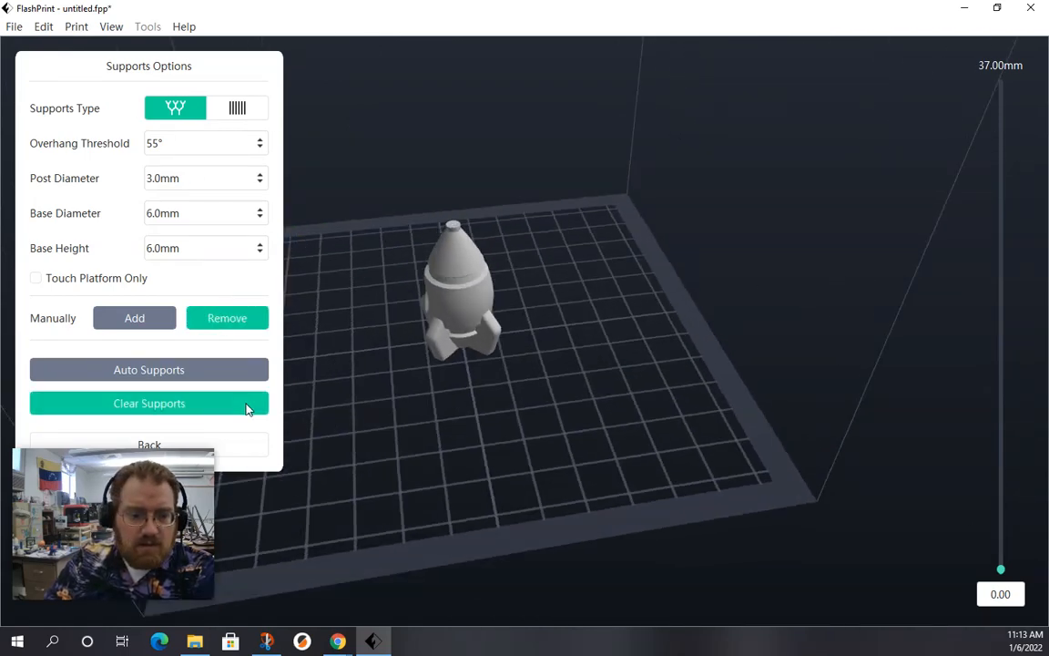
{"action": "left_click", "coordinate": [145, 445]}
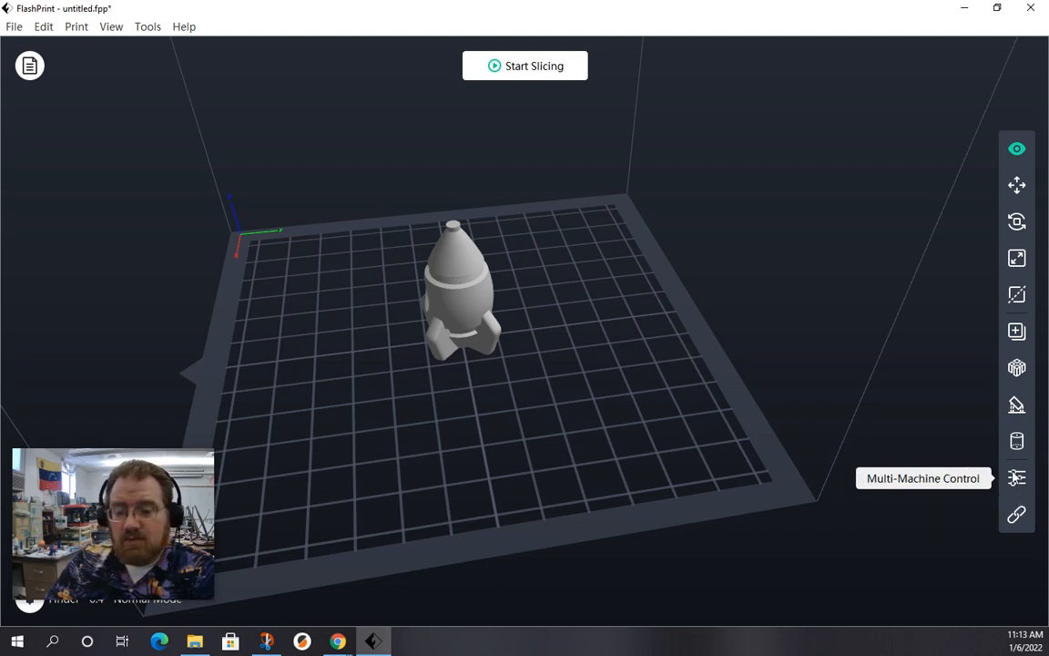
Open the slicing settings and switch them to expert mode.
{"action": "left_click_drag", "start_coordinate": [71, 468], "coordinate": [80, 433]}
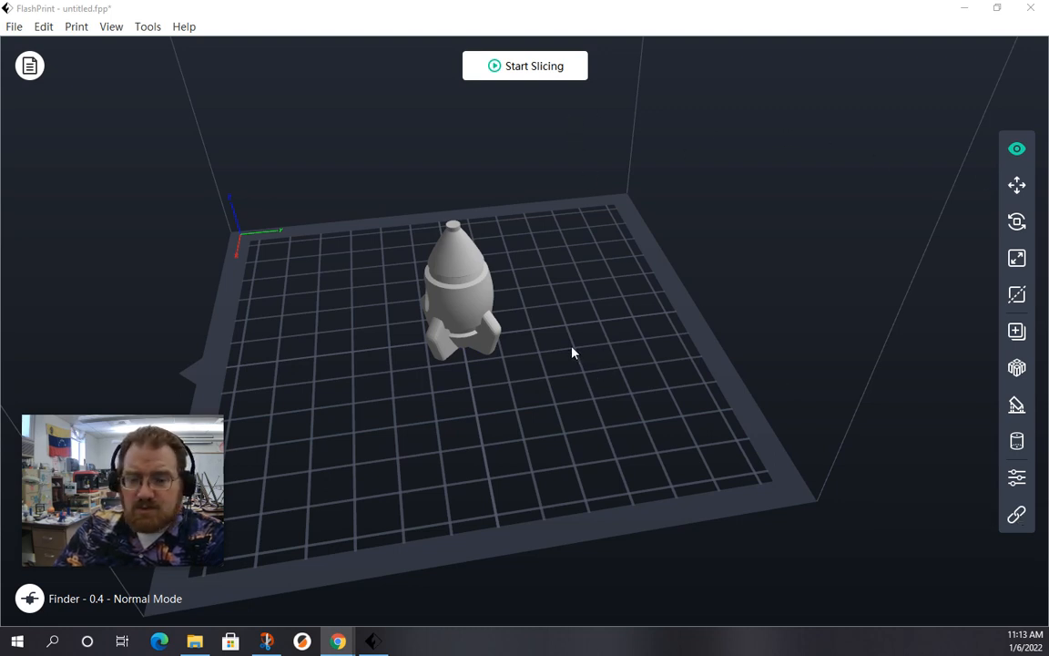
{"action": "left_click", "coordinate": [526, 69]}
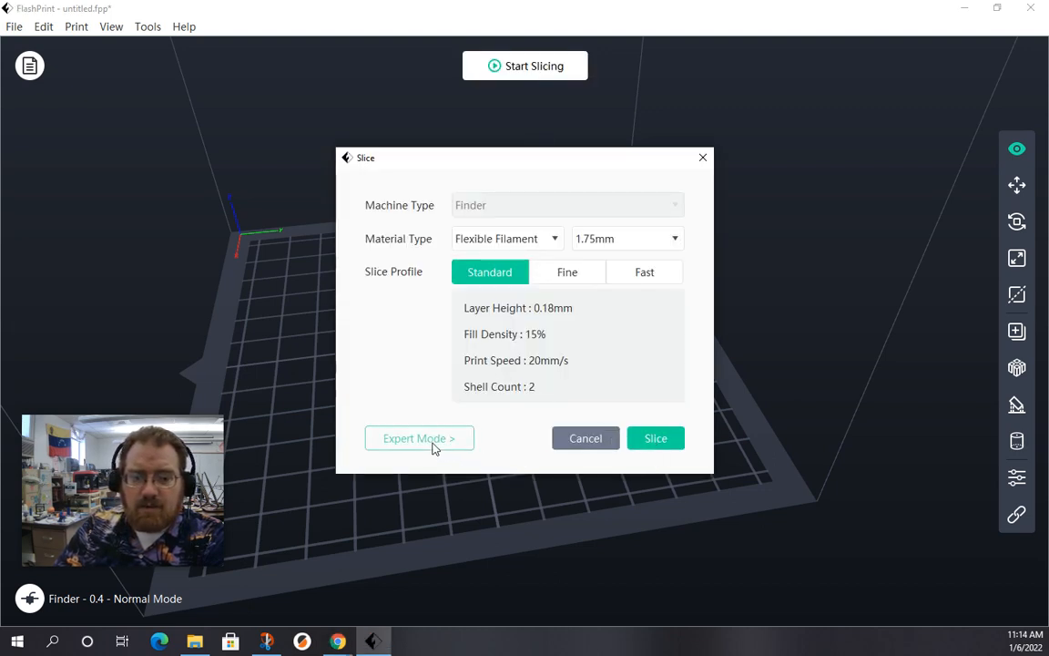
{"action": "left_click", "coordinate": [414, 439]}
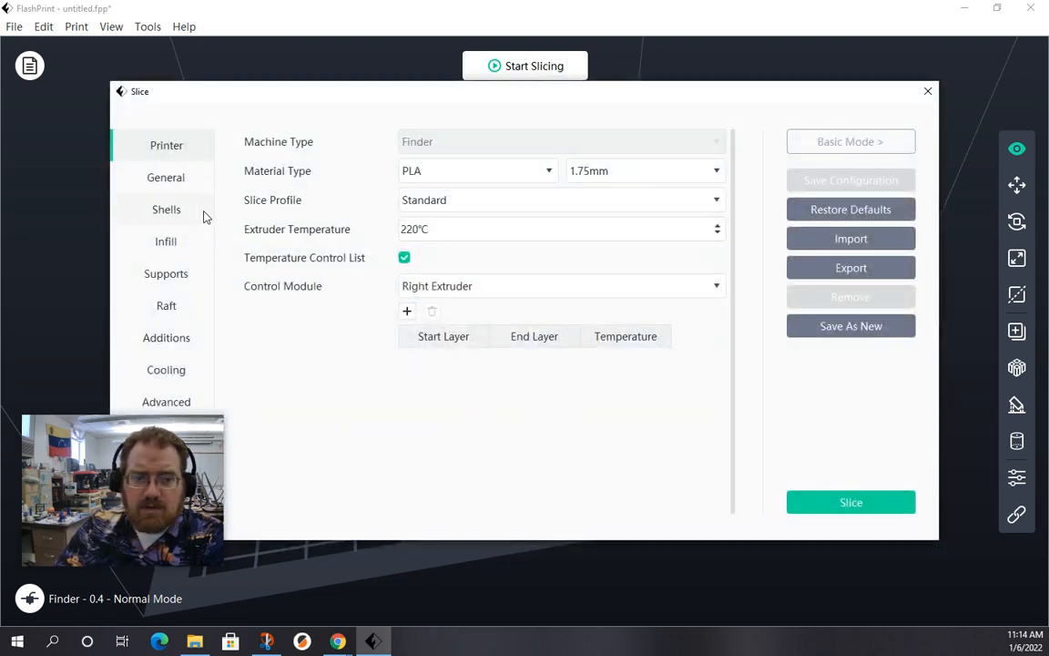
Examine the shells, infill, supports, raft, others and advanced slicing settings.
{"action": "left_click", "coordinate": [170, 215]}
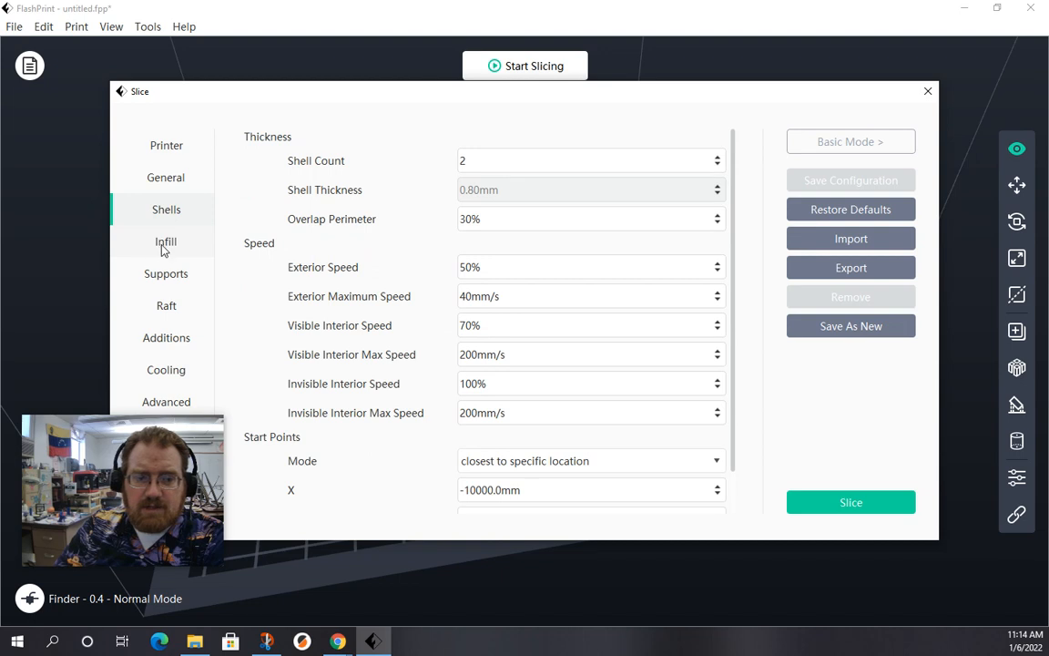
{"action": "left_click", "coordinate": [164, 247]}
{"action": "left_click", "coordinate": [167, 276]}
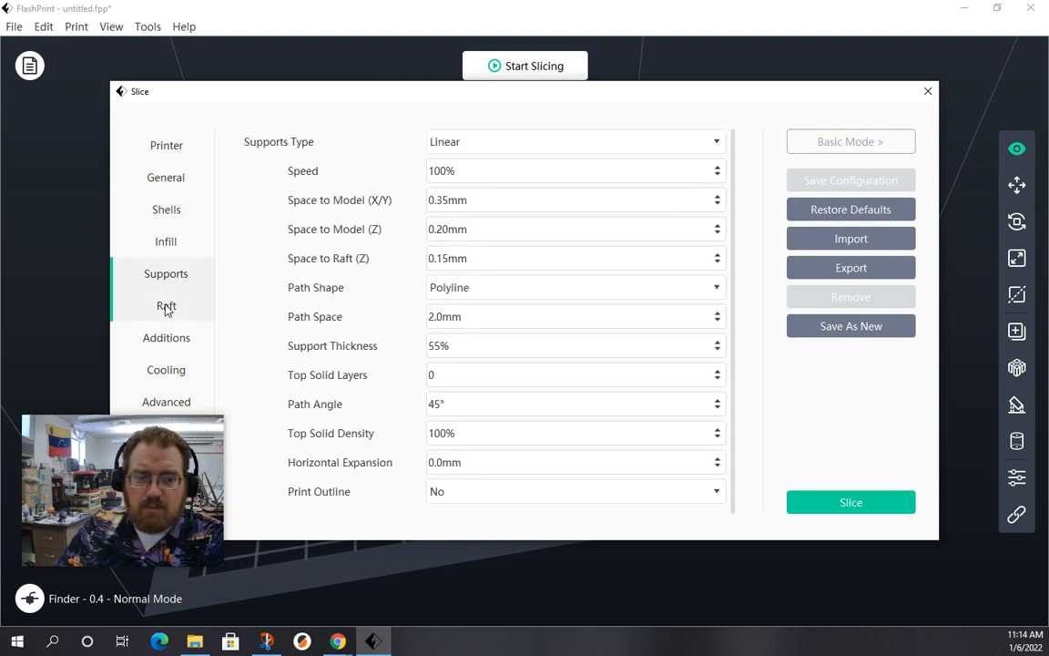
{"action": "left_click", "coordinate": [165, 307]}
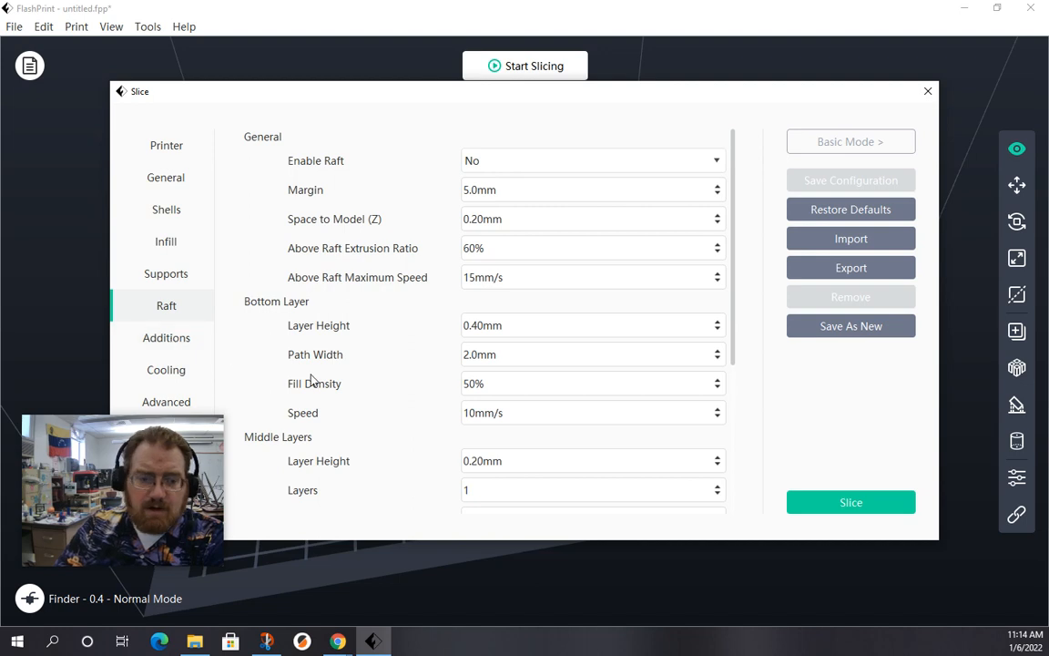
{"action": "mouse_move", "coordinate": [155, 489]}
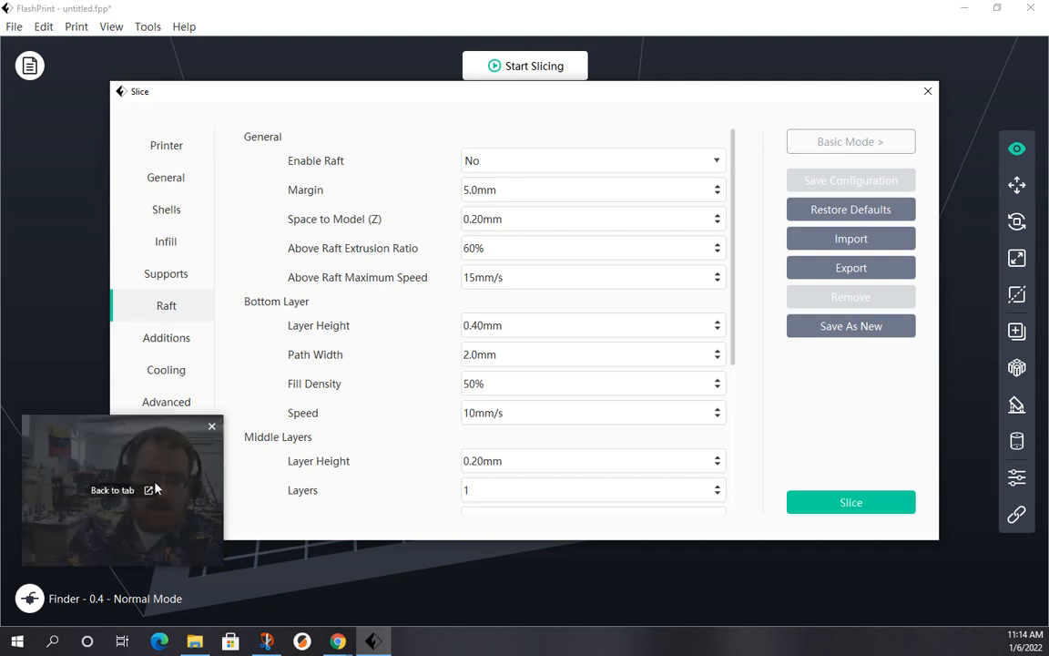
{"action": "left_click_drag", "start_coordinate": [142, 435], "coordinate": [141, 508]}
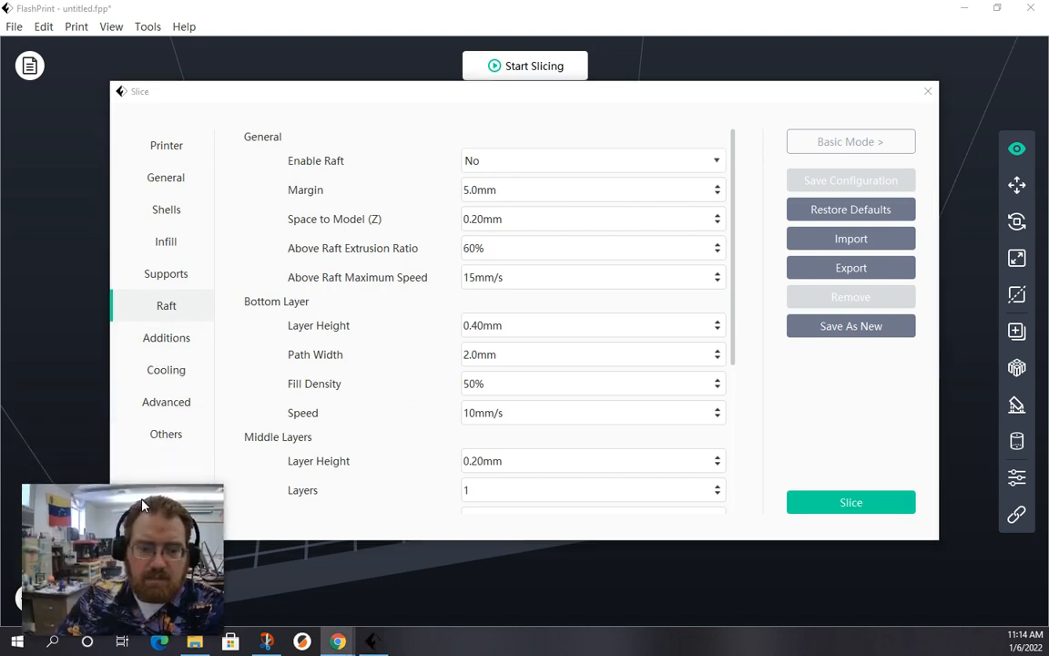
{"action": "left_click", "coordinate": [165, 434]}
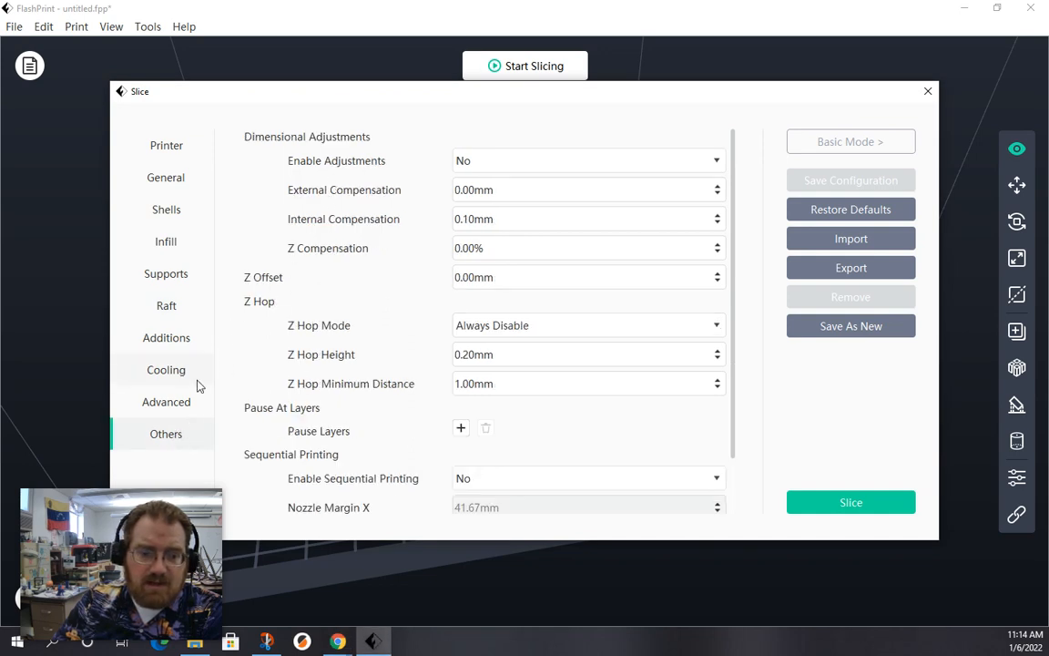
{"action": "left_click", "coordinate": [179, 411]}
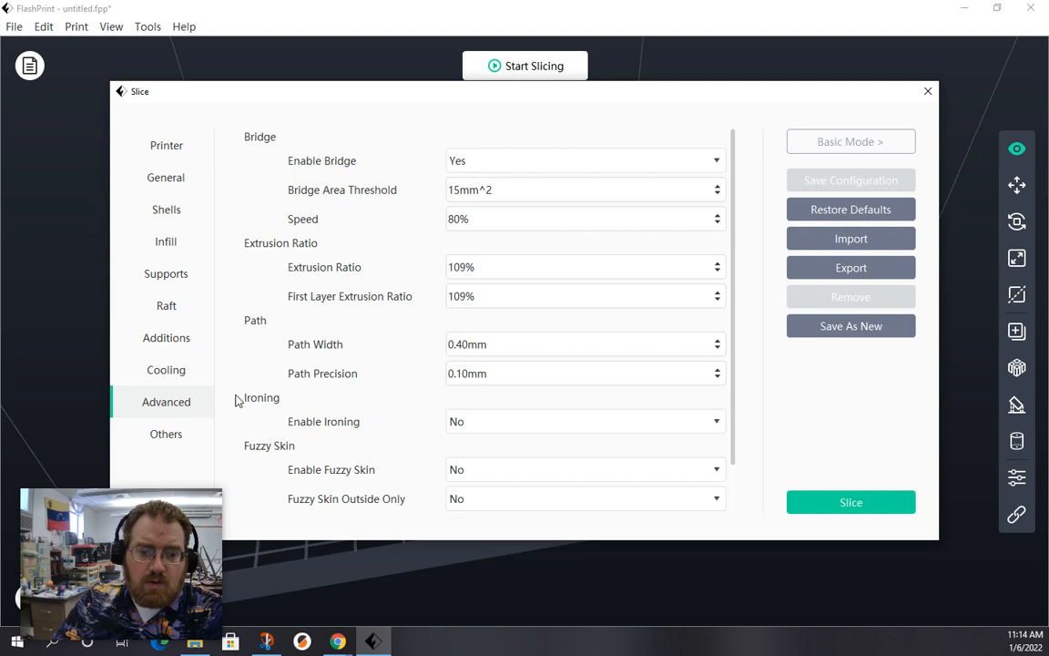